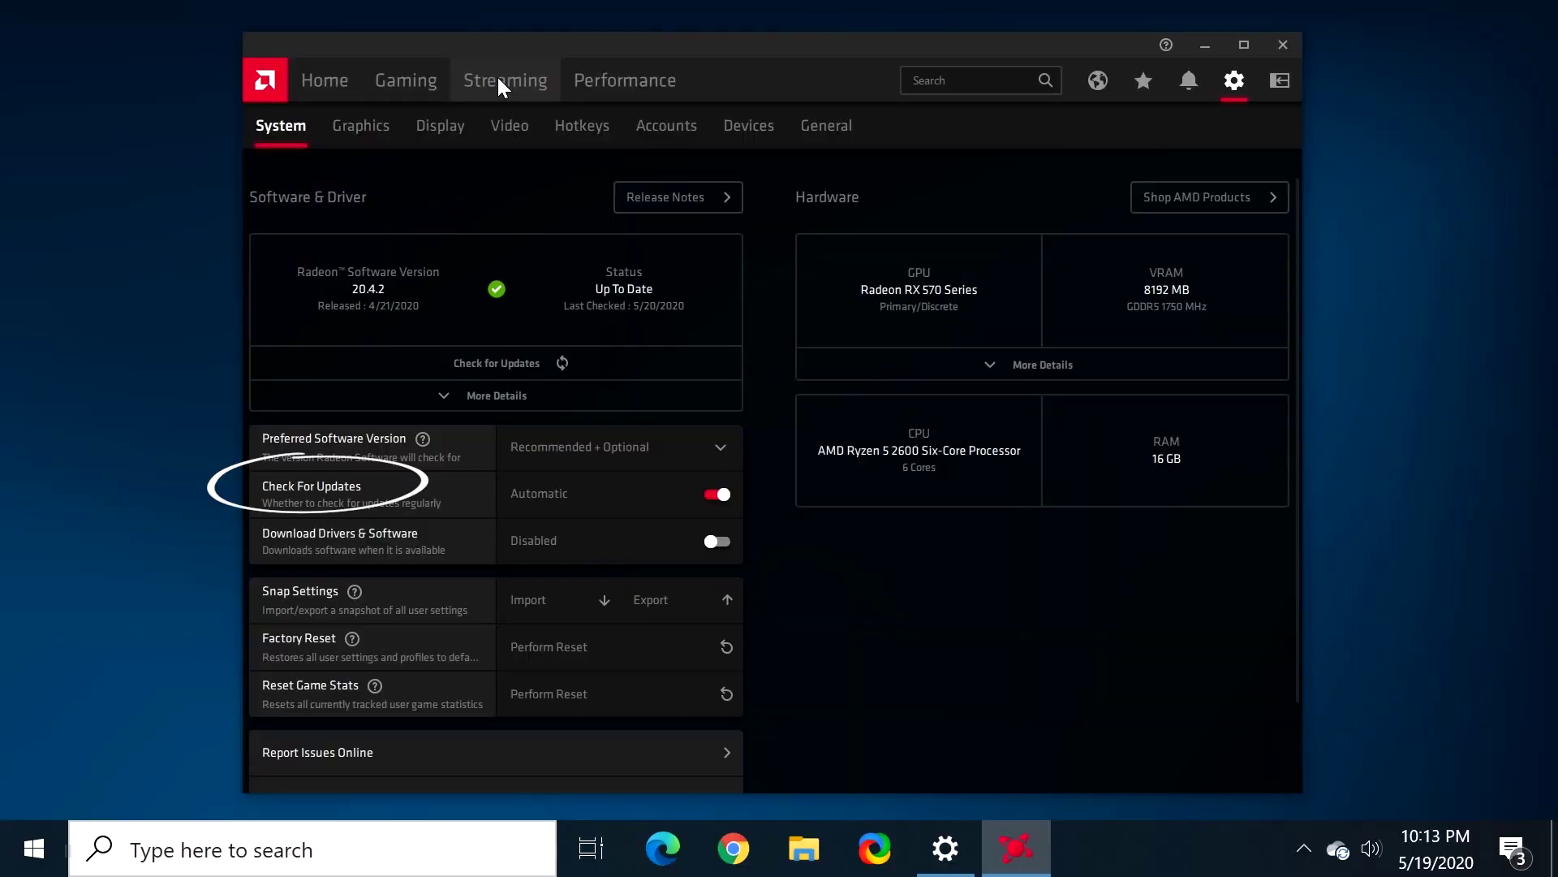
Step: Set the global graphics profile to Standard, then review performance metrics and GPU tuning
click(364, 128)
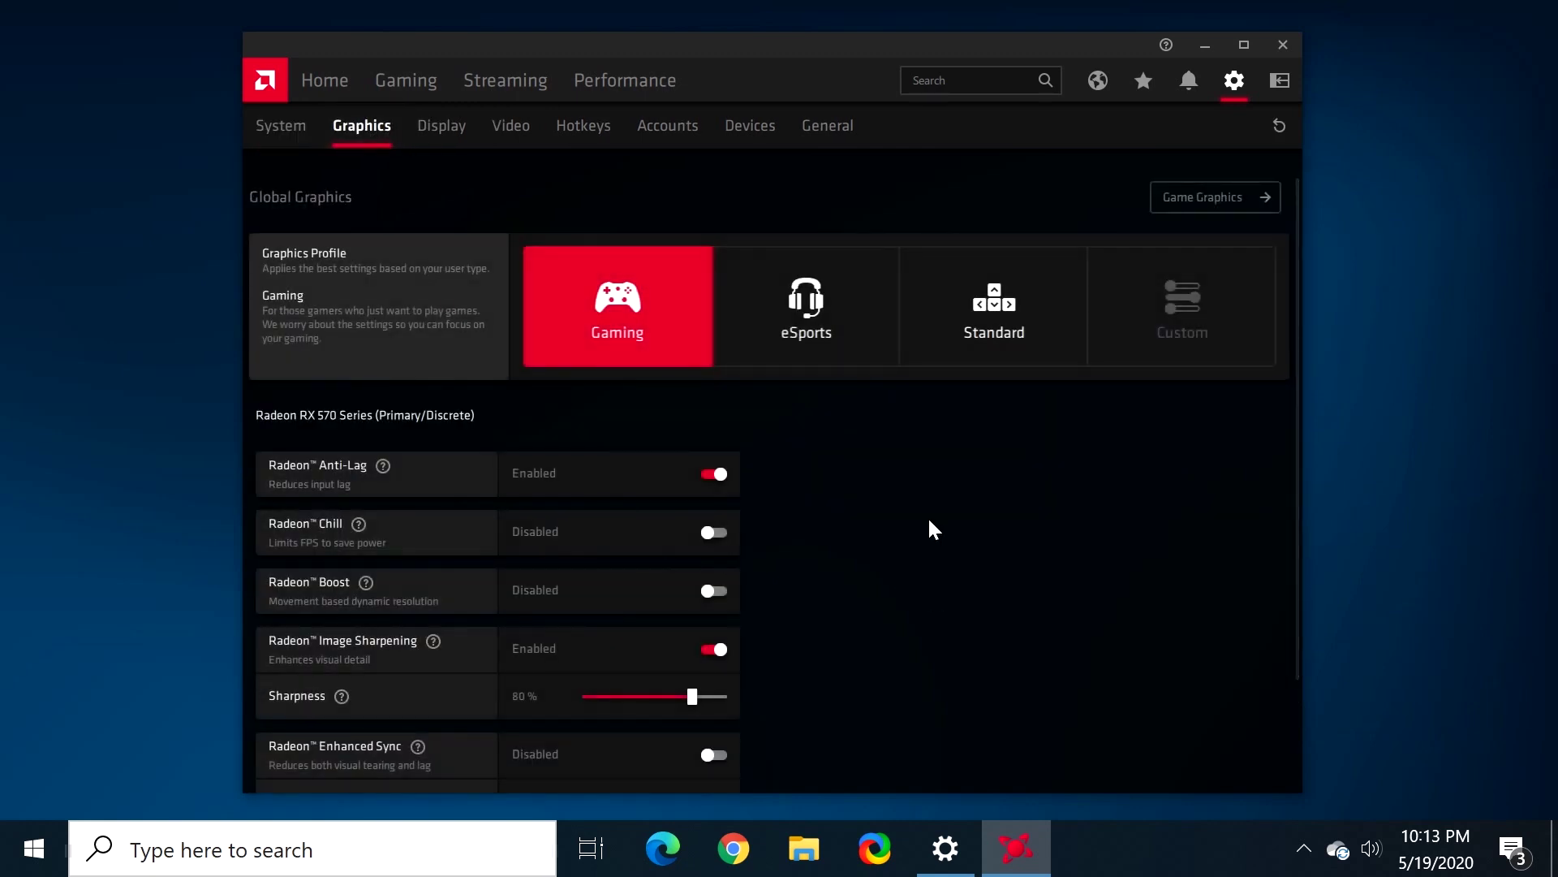
click(1069, 355)
click(593, 81)
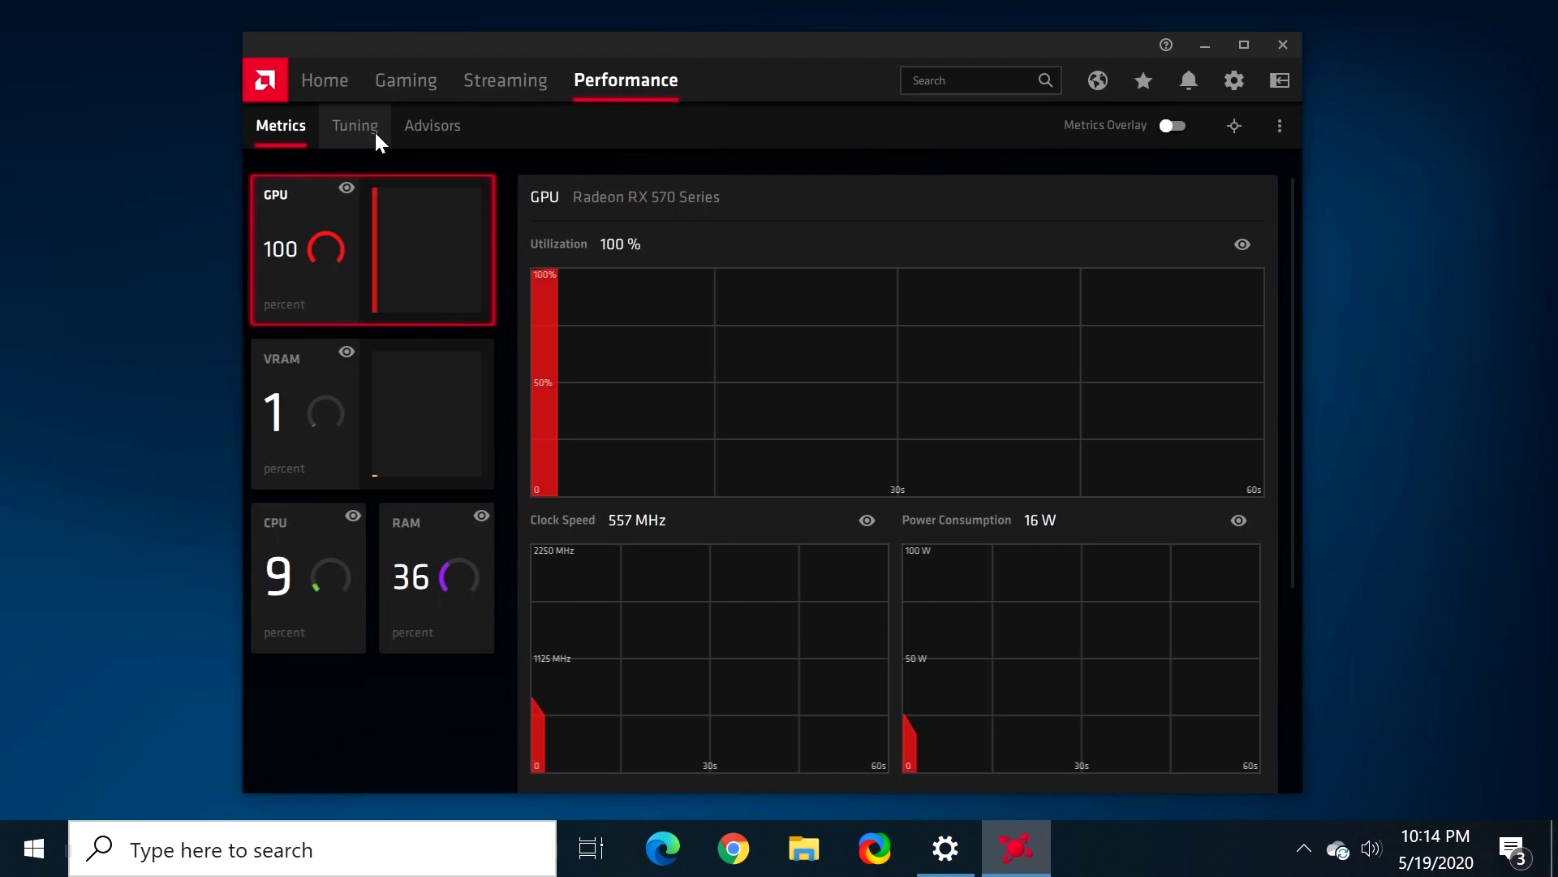
click(379, 135)
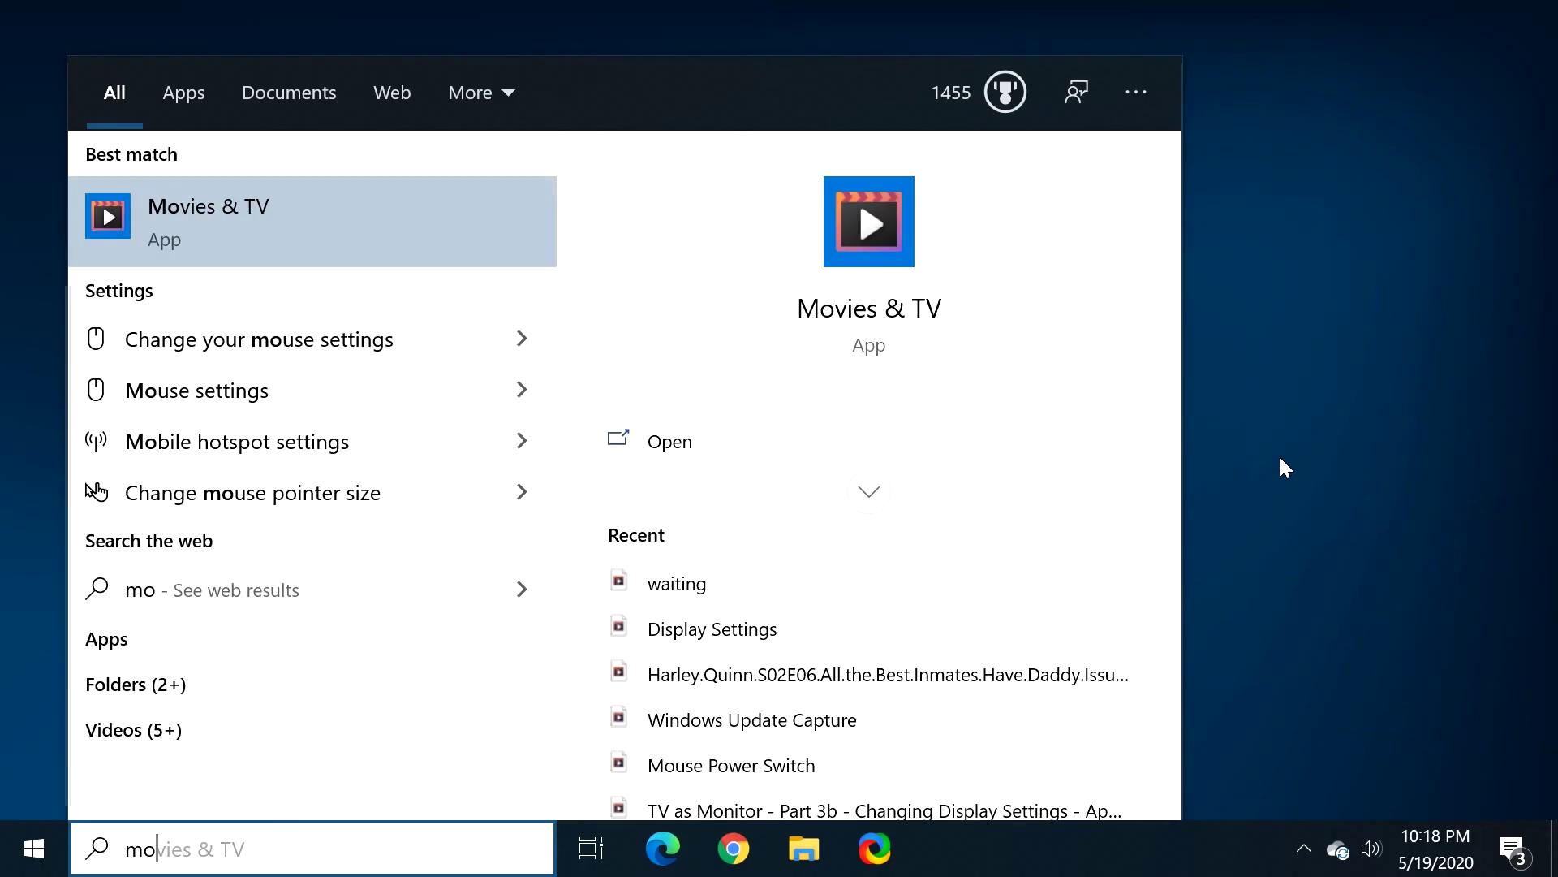
Step: Search Windows for 'mouse' and open the additional mouse options from mouse settings
text(use)
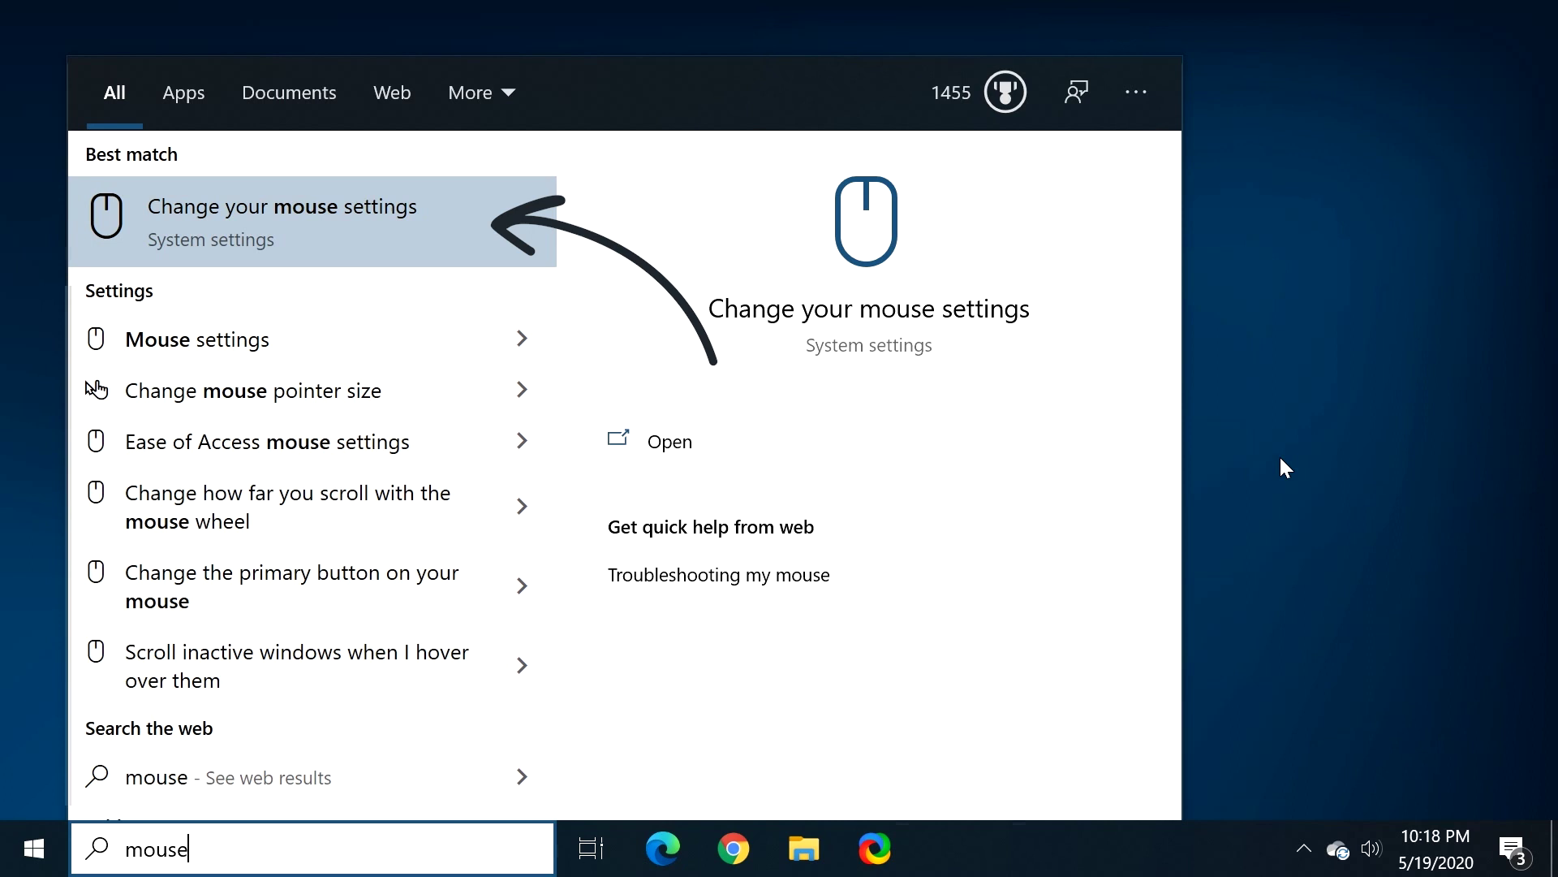
click(491, 244)
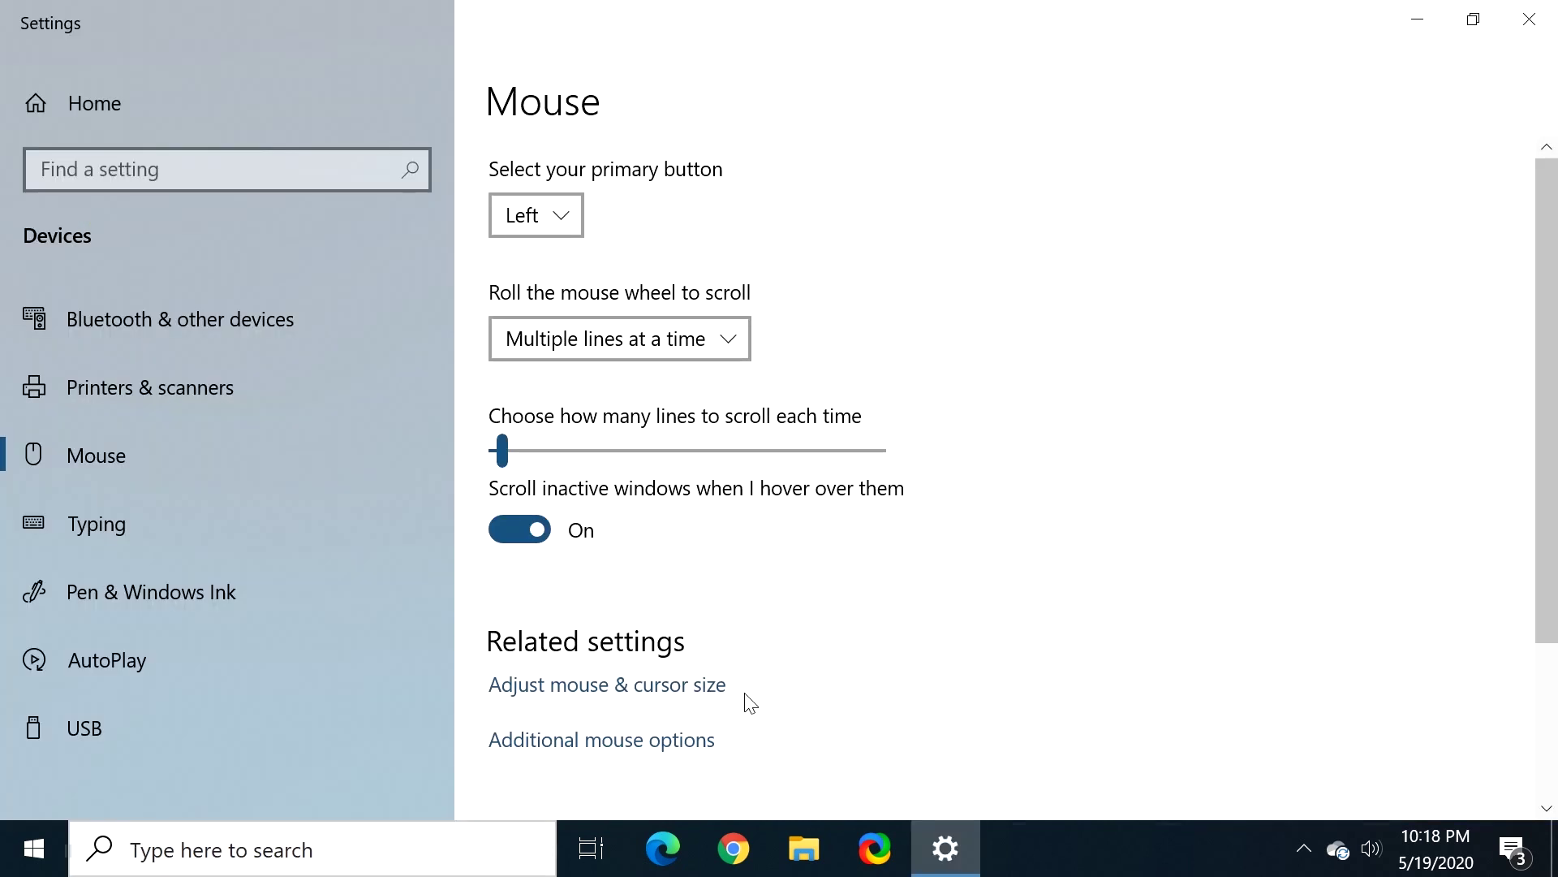
click(705, 754)
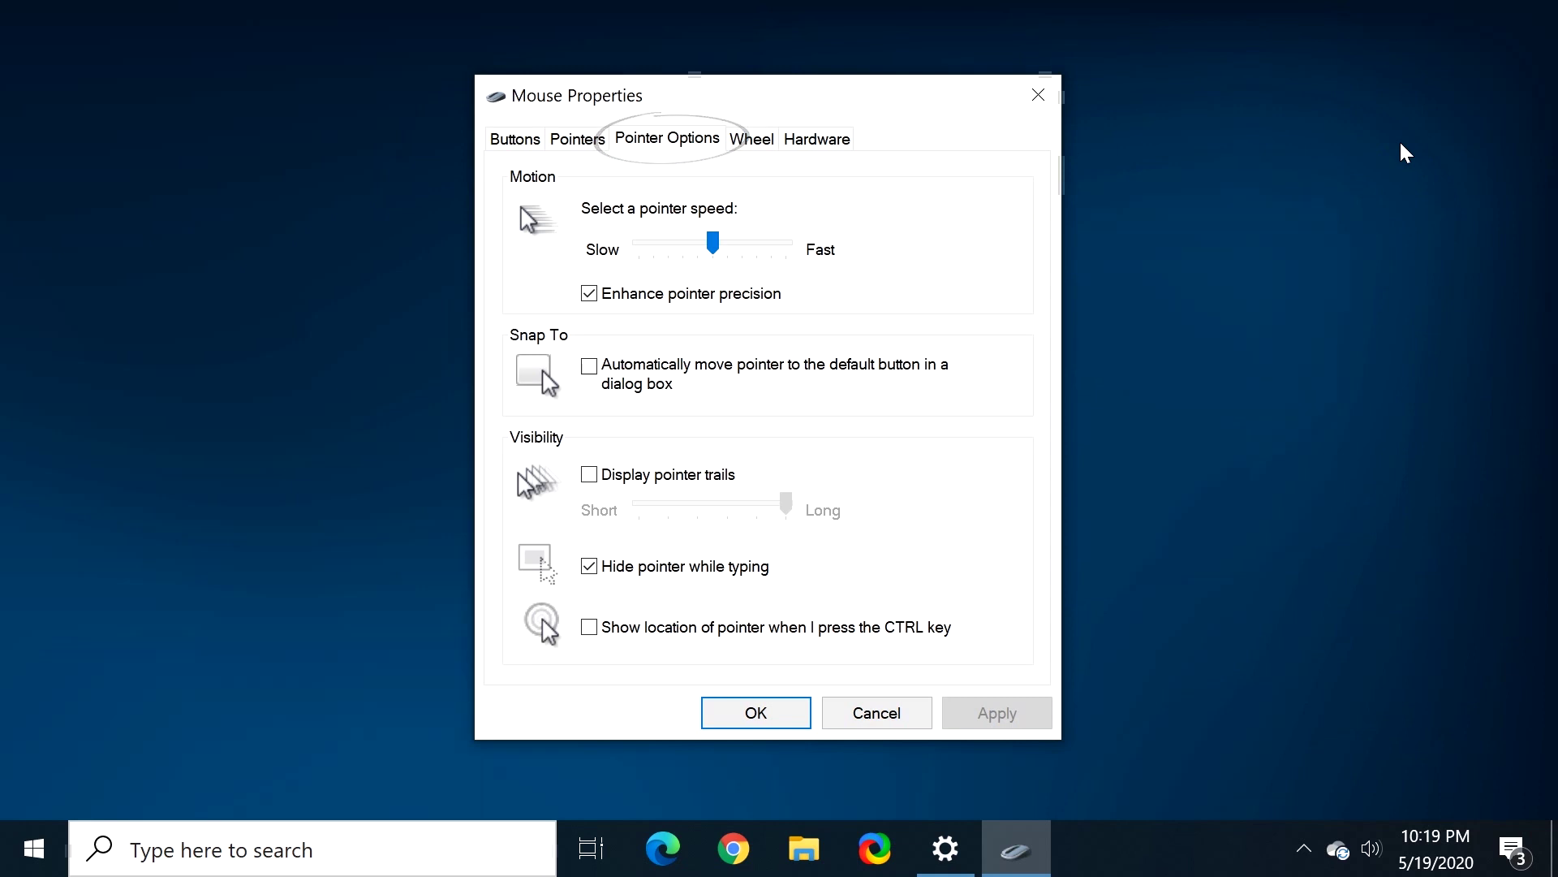
Step: Clear the Enhance pointer precision checkbox under Pointer Options
click(590, 296)
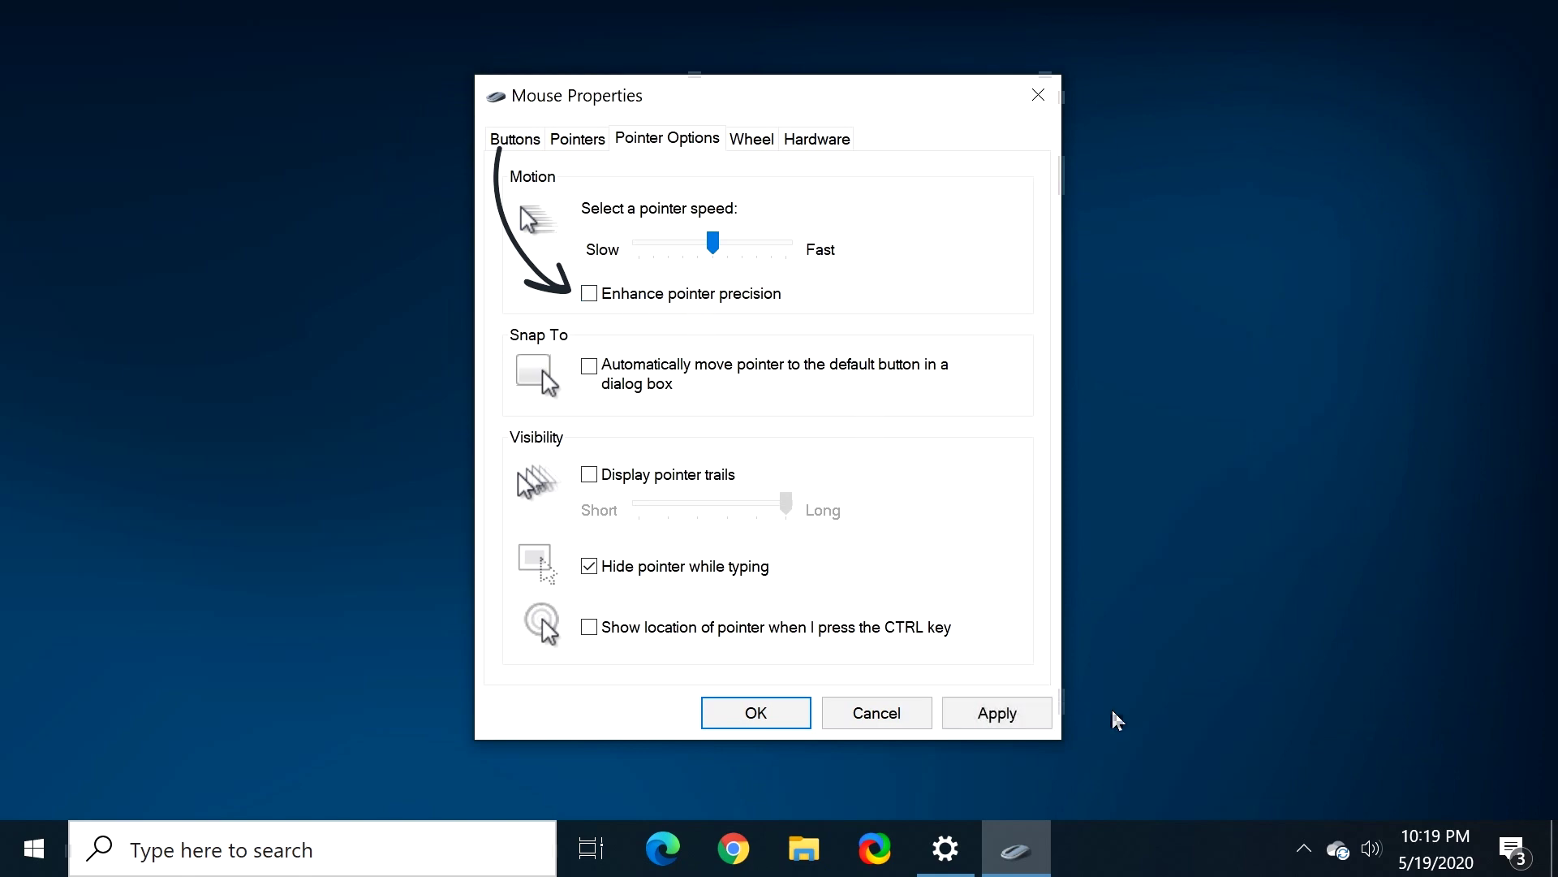